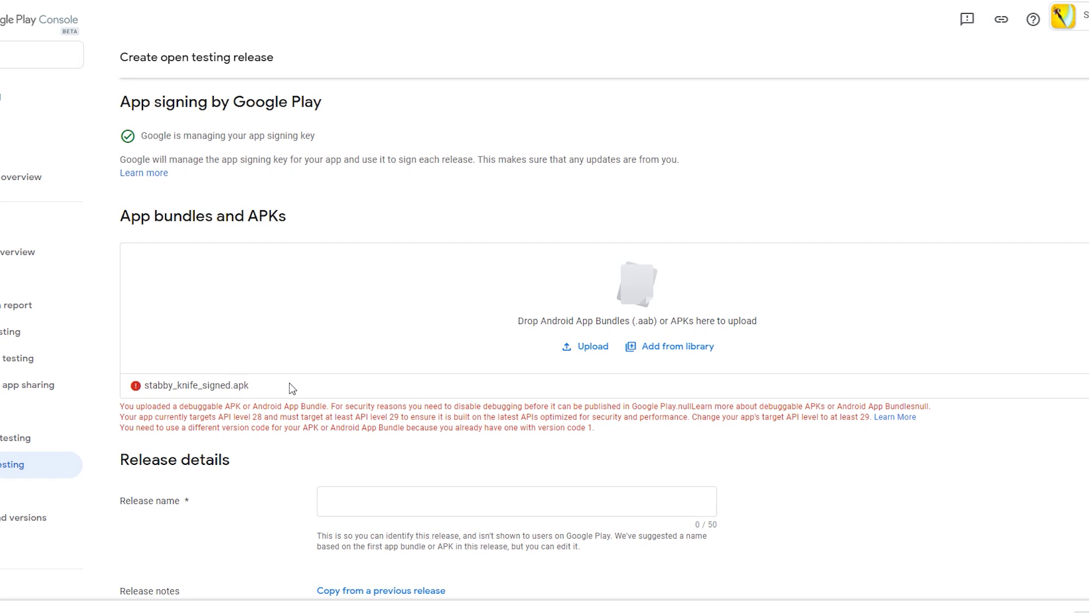
Highlight the target API level 29 error, then build and save the Android app bundle
{"action": "left_click_drag", "start_coordinate": [119, 417], "coordinate": [246, 421]}
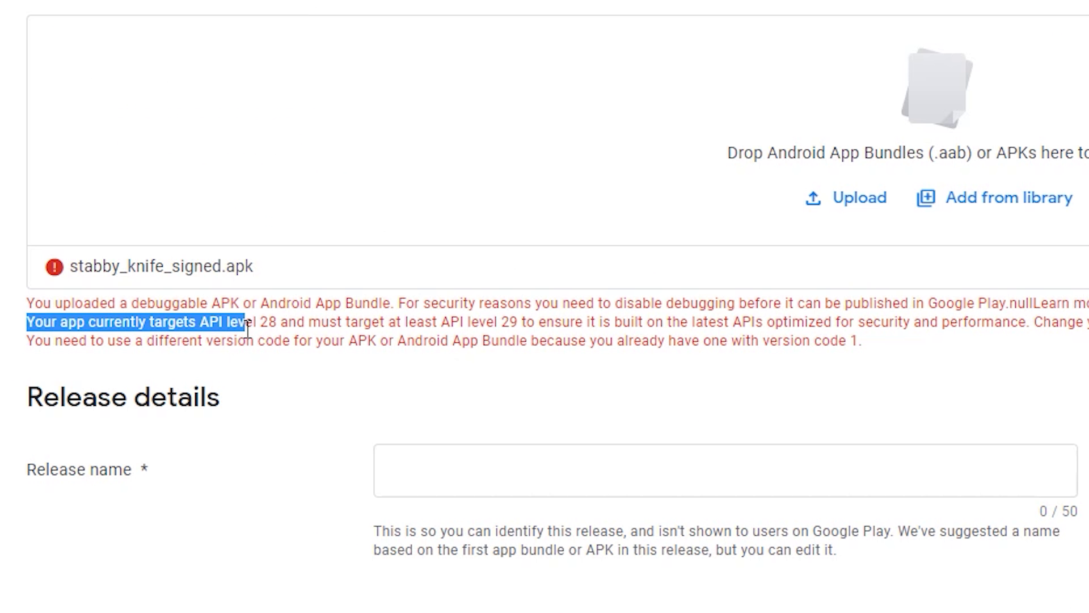
{"action": "left_click_drag", "start_coordinate": [248, 324], "coordinate": [524, 326]}
{"action": "left_click", "coordinate": [524, 326]}
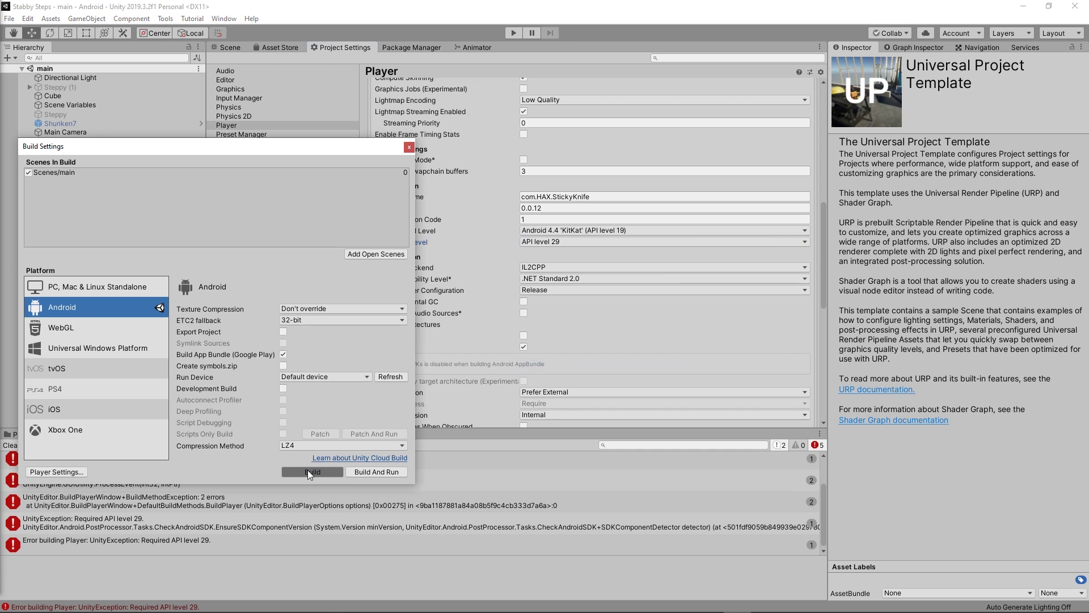
{"action": "left_click", "coordinate": [313, 472]}
{"action": "left_click", "coordinate": [611, 446]}
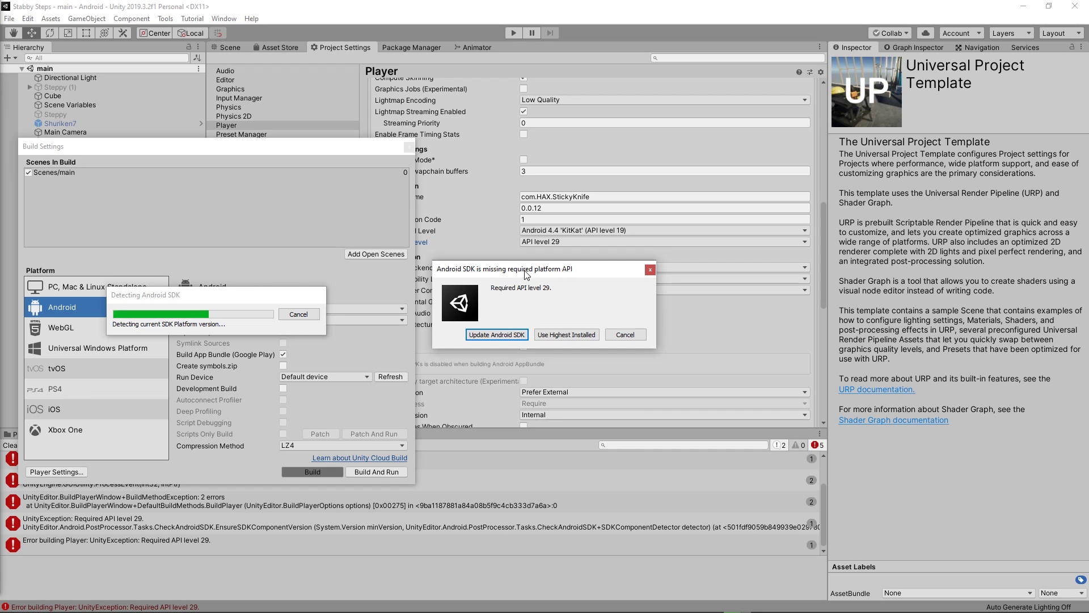
Read the Unity Answers fix for the missing API level 29 platform, then return to Android Studio
{"action": "key", "text": "alt+Tab"}
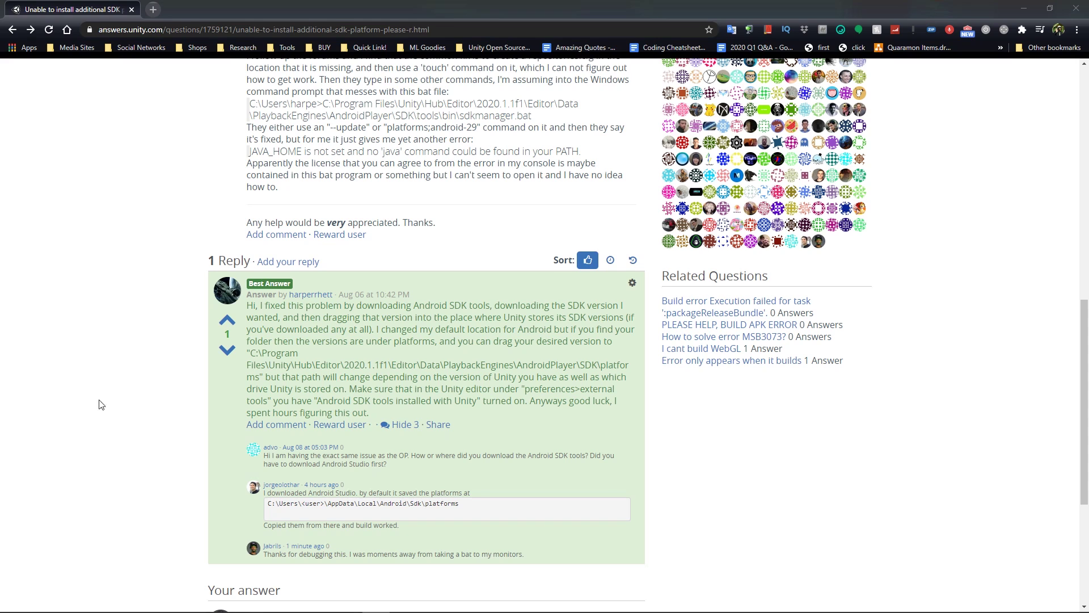
{"action": "mouse_move", "coordinate": [305, 304]}
{"action": "key", "text": "alt+Tab"}
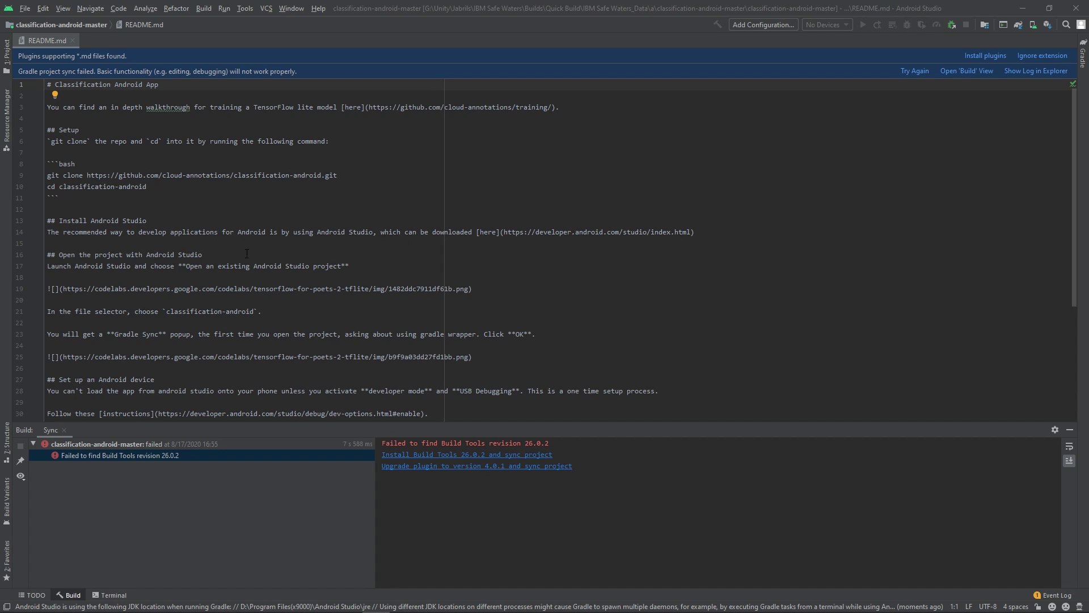
Go to Settings > Appearance & Behavior > System Settings > Android SDK and confirm Android 10.0 (Q) is installed
{"action": "left_click", "coordinate": [25, 11]}
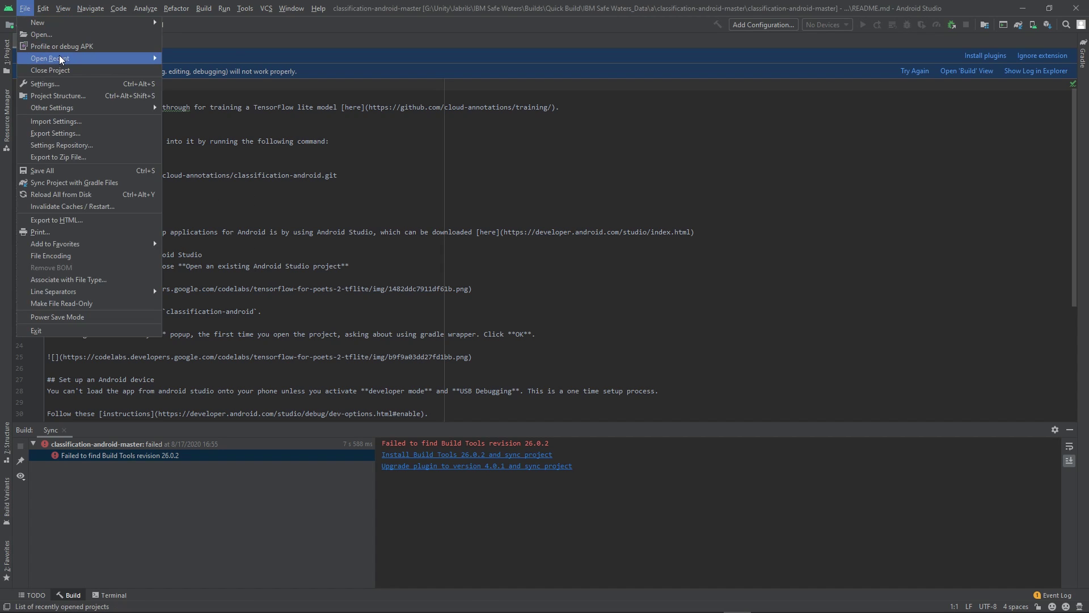
{"action": "left_click", "coordinate": [64, 85]}
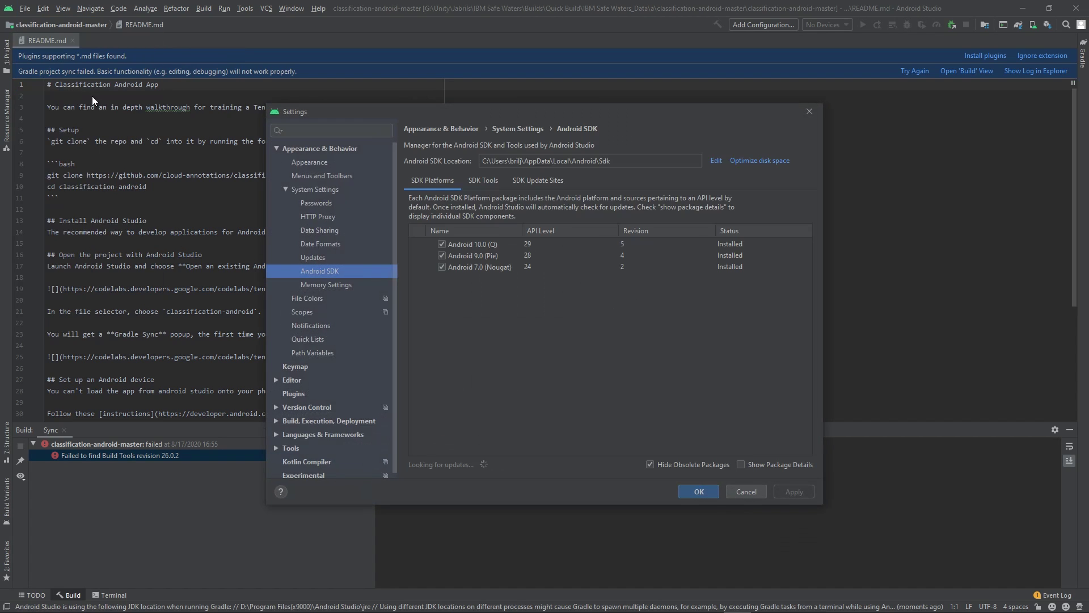
{"action": "left_click", "coordinate": [278, 148]}
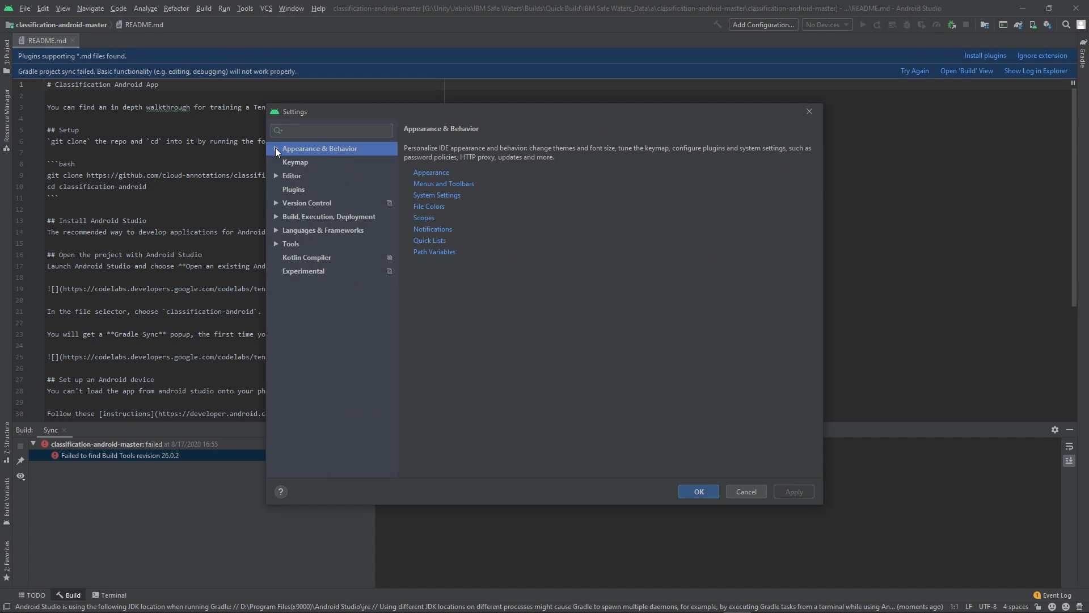
{"action": "left_click", "coordinate": [276, 148]}
{"action": "left_click", "coordinate": [306, 190]}
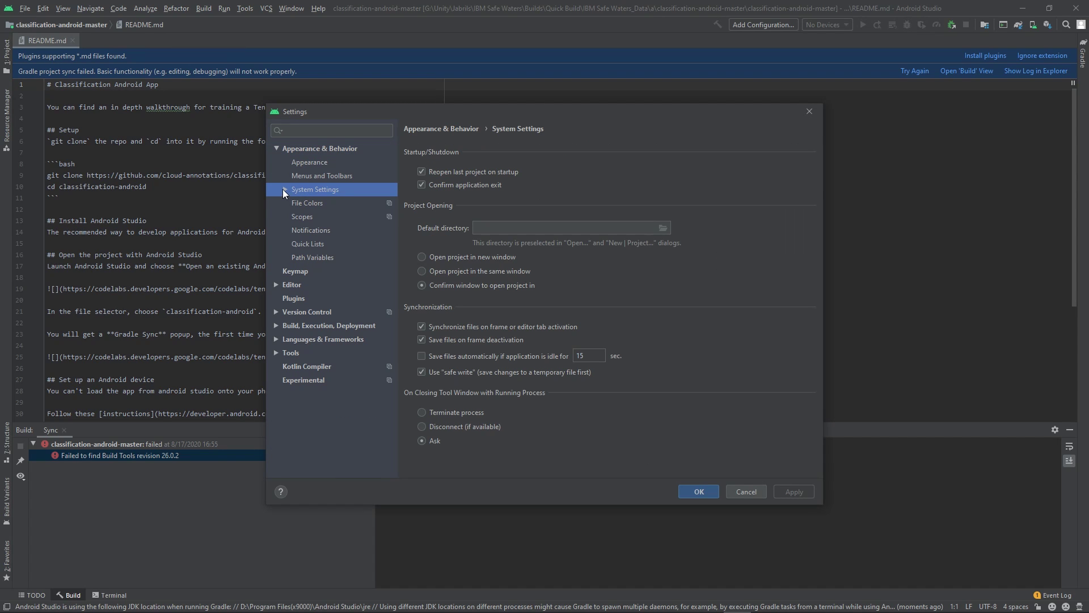
{"action": "left_click", "coordinate": [284, 189]}
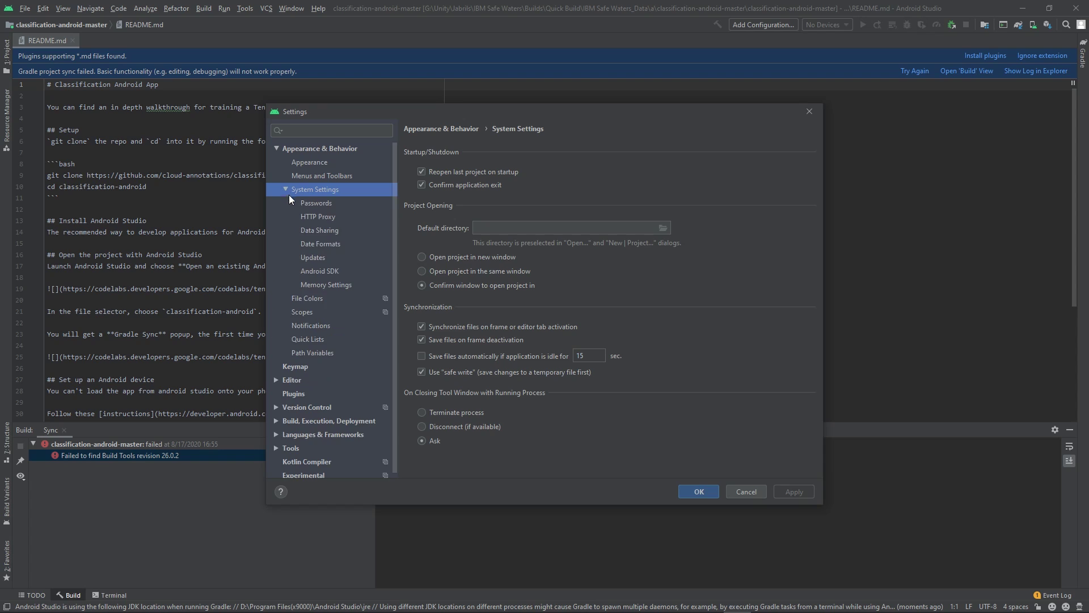
{"action": "left_click", "coordinate": [328, 273]}
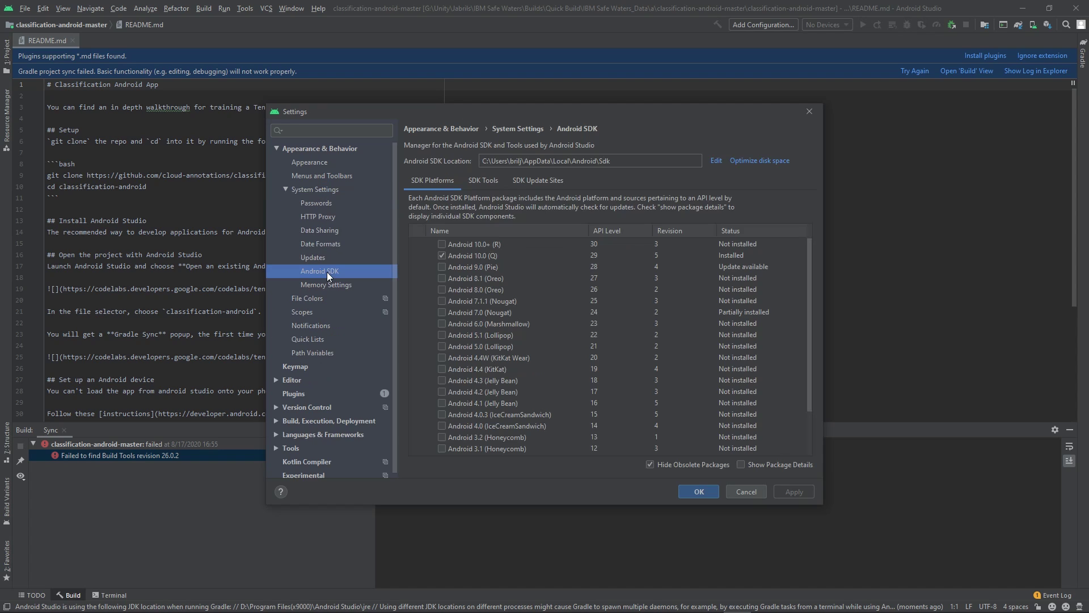
{"action": "left_click", "coordinate": [489, 257]}
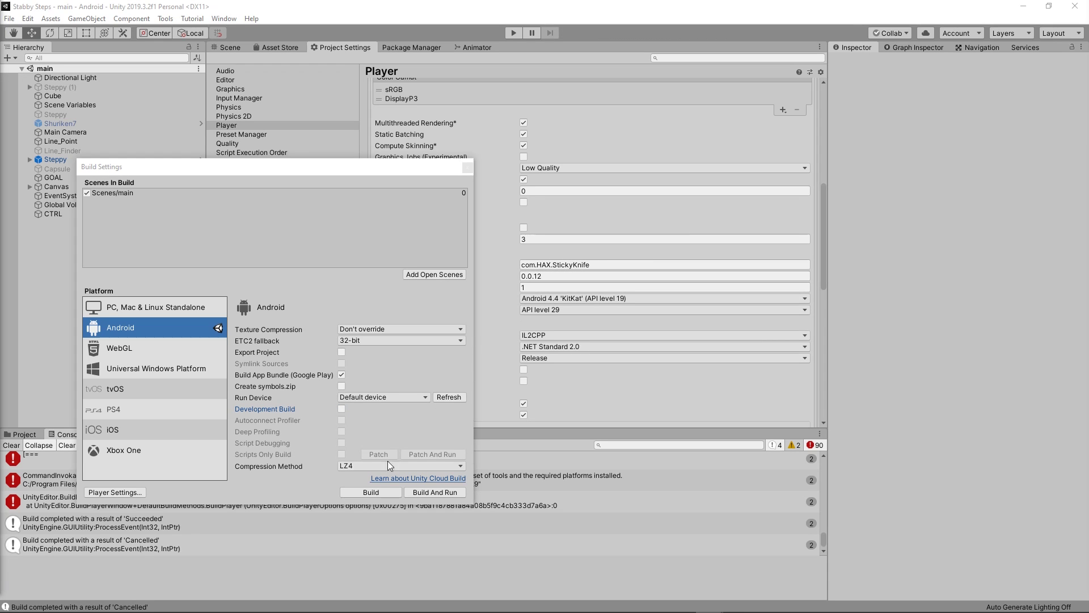
Keep Target API Level at 29 and rebuild, which again reports API level 29 missing
{"action": "left_click", "coordinate": [545, 310]}
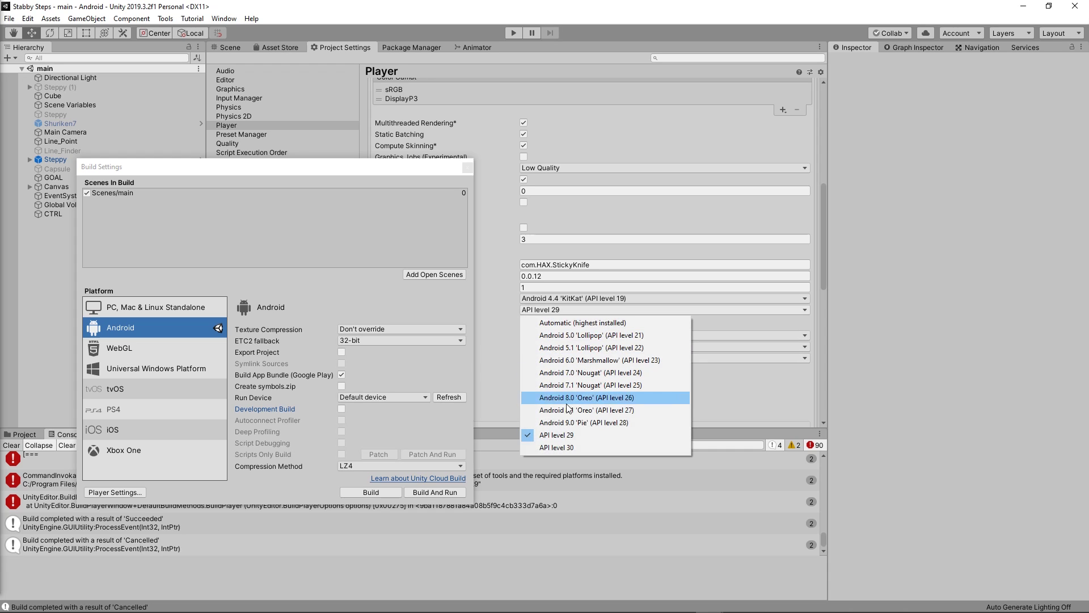
{"action": "left_click", "coordinate": [539, 418]}
{"action": "left_click", "coordinate": [371, 492]}
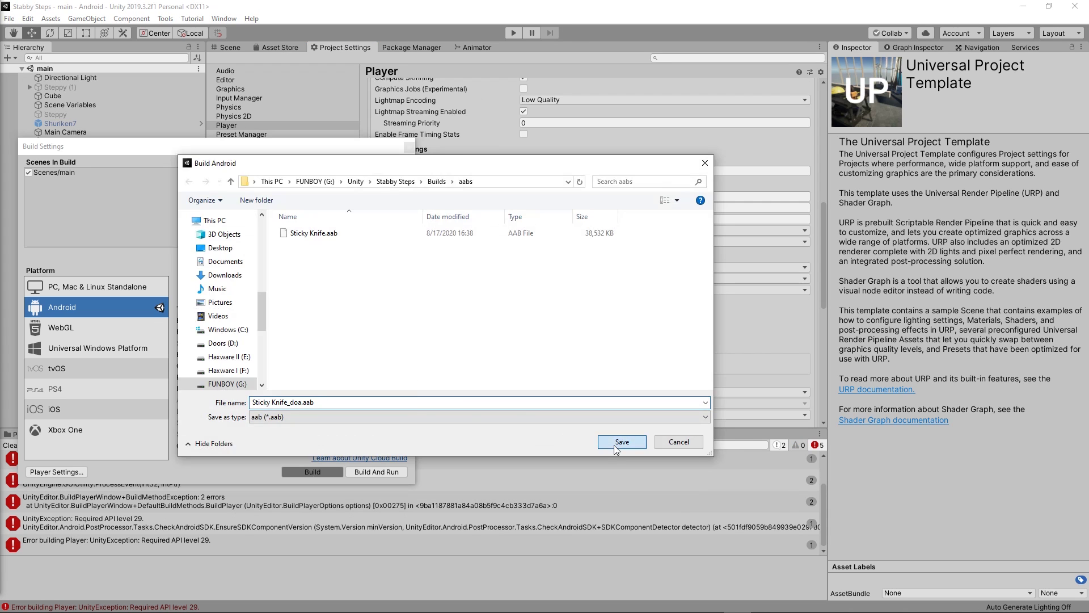
{"action": "key", "text": "Return"}
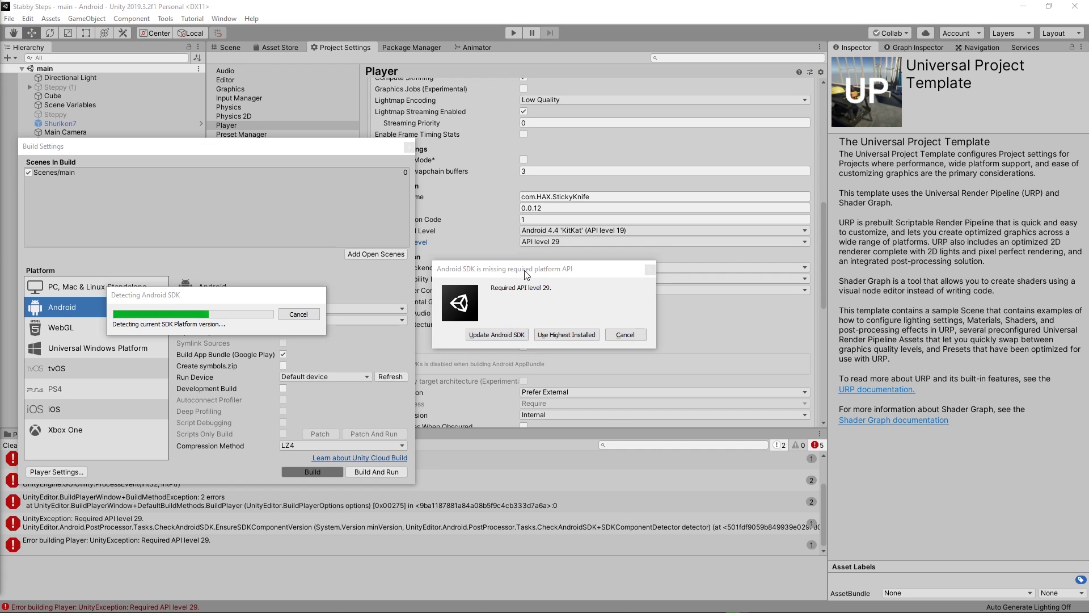
{"action": "key", "text": "alt+Tab"}
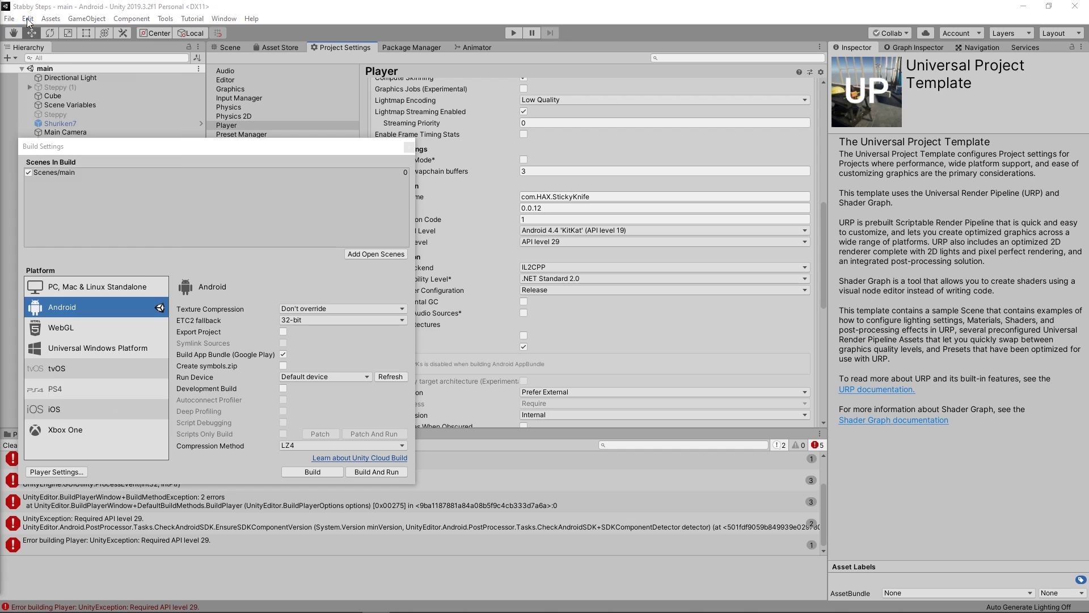
Check Unity's Preferences for the bundled Android SDK path under External Tools
{"action": "left_click", "coordinate": [17, 21]}
{"action": "mouse_move", "coordinate": [24, 23]}
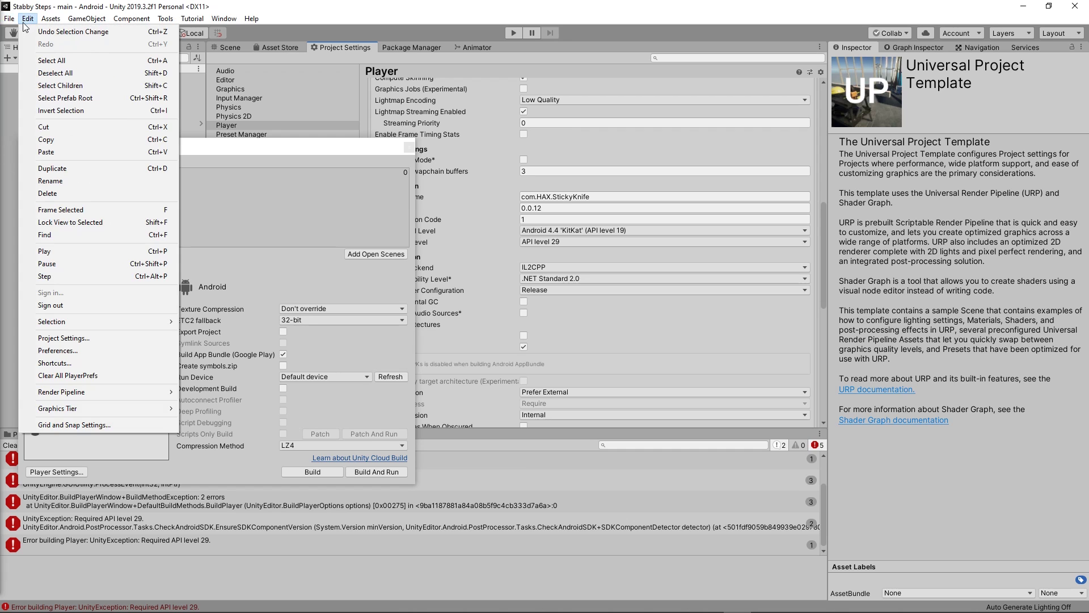
{"action": "left_click", "coordinate": [119, 349]}
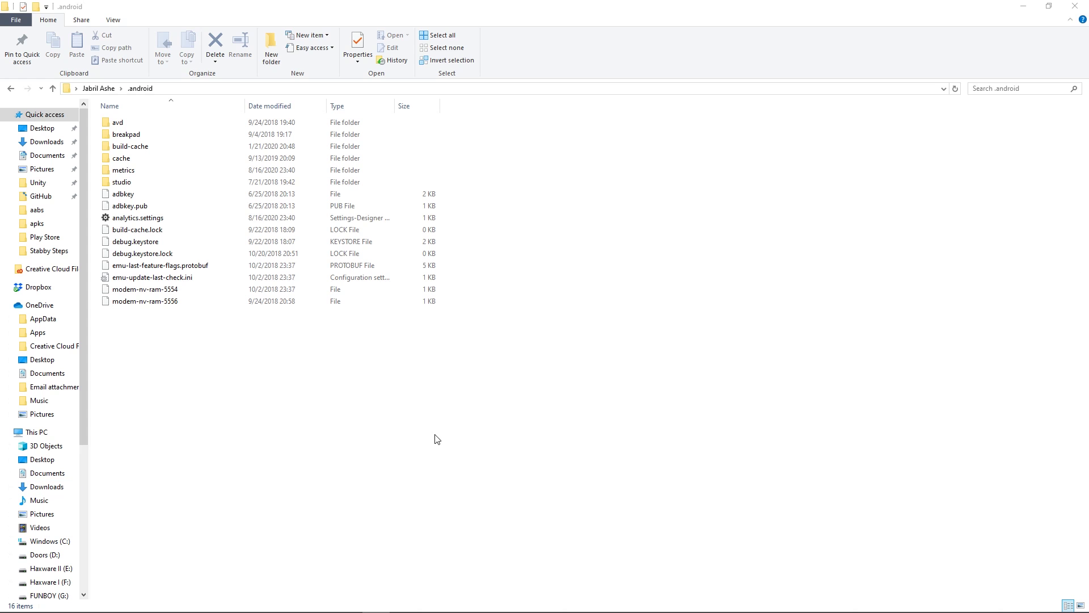
Open the platforms folder of Unity's Android SDK, which holds only android-28
{"action": "left_click", "coordinate": [424, 417]}
{"action": "left_click", "coordinate": [221, 89]}
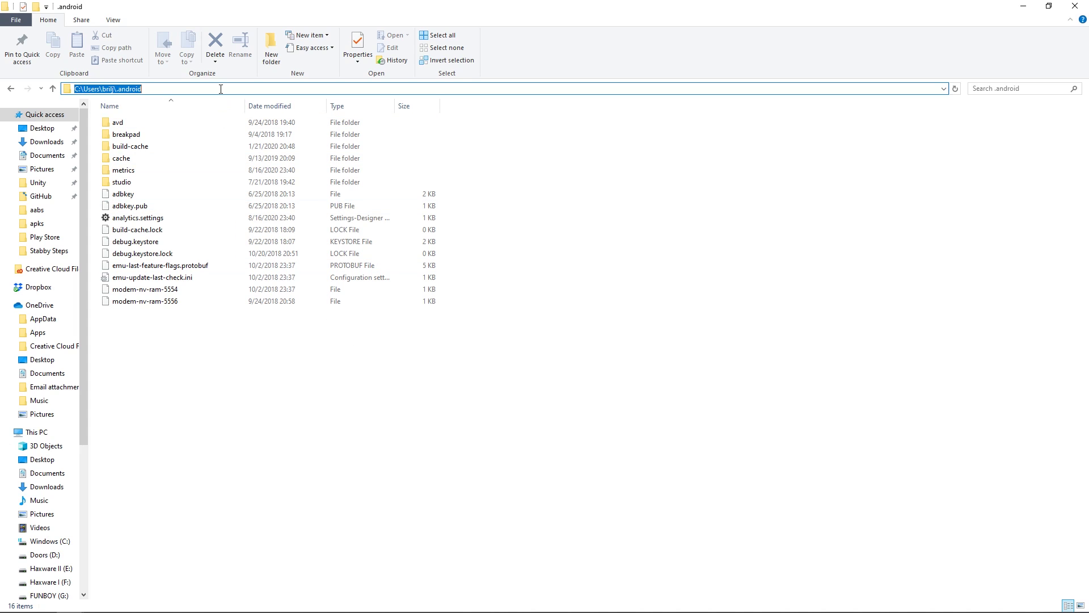
{"action": "type", "text": "C:\\Program Files\\Unity\\Hub\\Editor\\2019.3.2f1\\Editor\\Data\\PlaybackEngines\\AndroidPlayer\\SDK"}
{"action": "key", "text": "Return"}
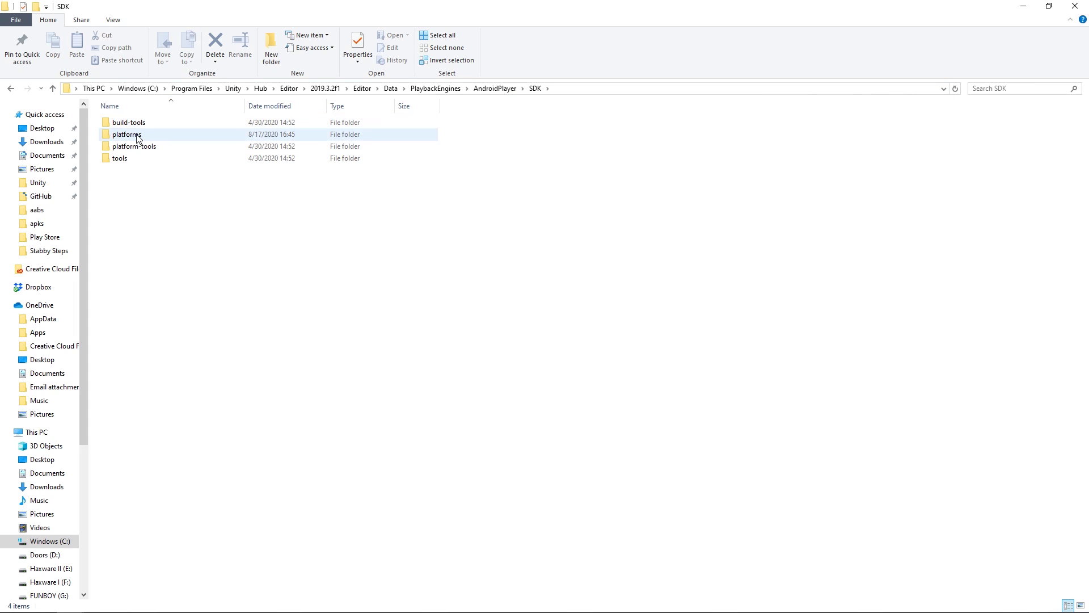
{"action": "double_click", "coordinate": [139, 135]}
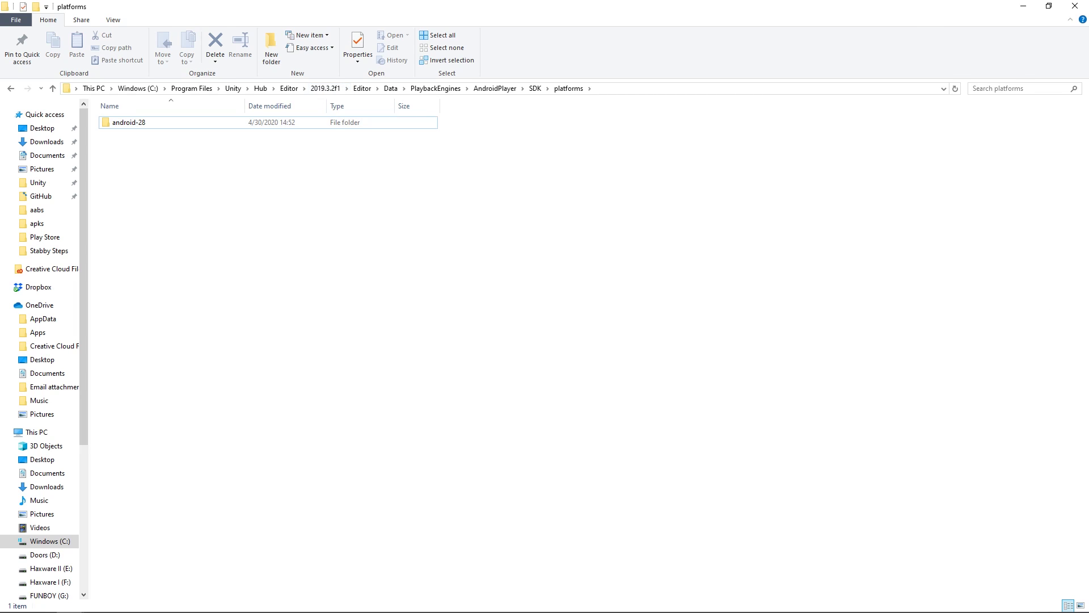
Check Unity's Android SDK paths, then open the 2019.3.2f1 editor folder in File Explorer
{"action": "key", "text": "alt+Tab"}
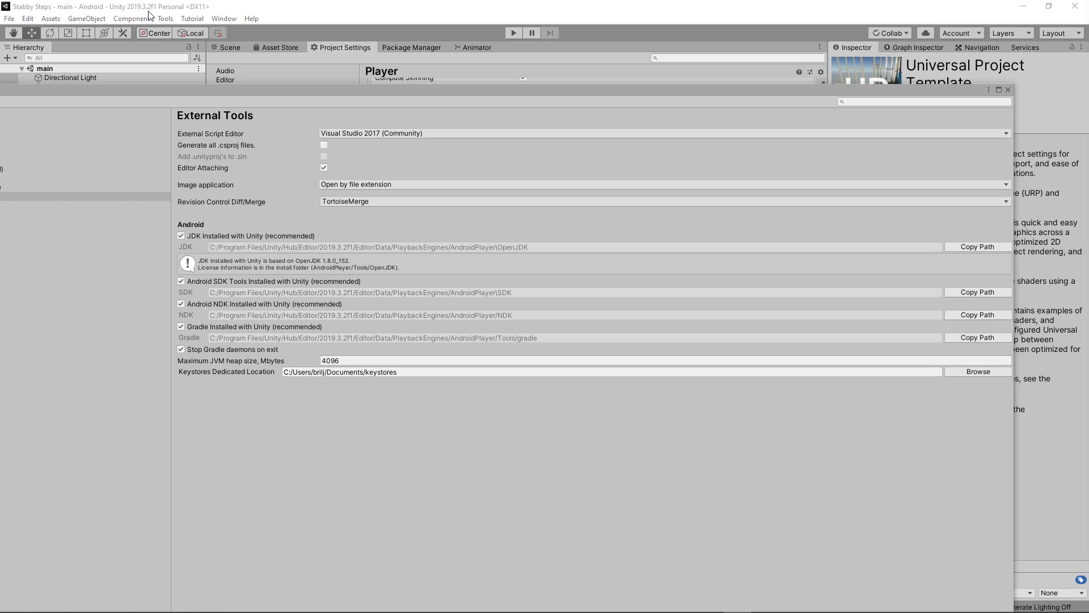
{"action": "key", "text": "alt"}
{"action": "key", "text": "alt+Tab"}
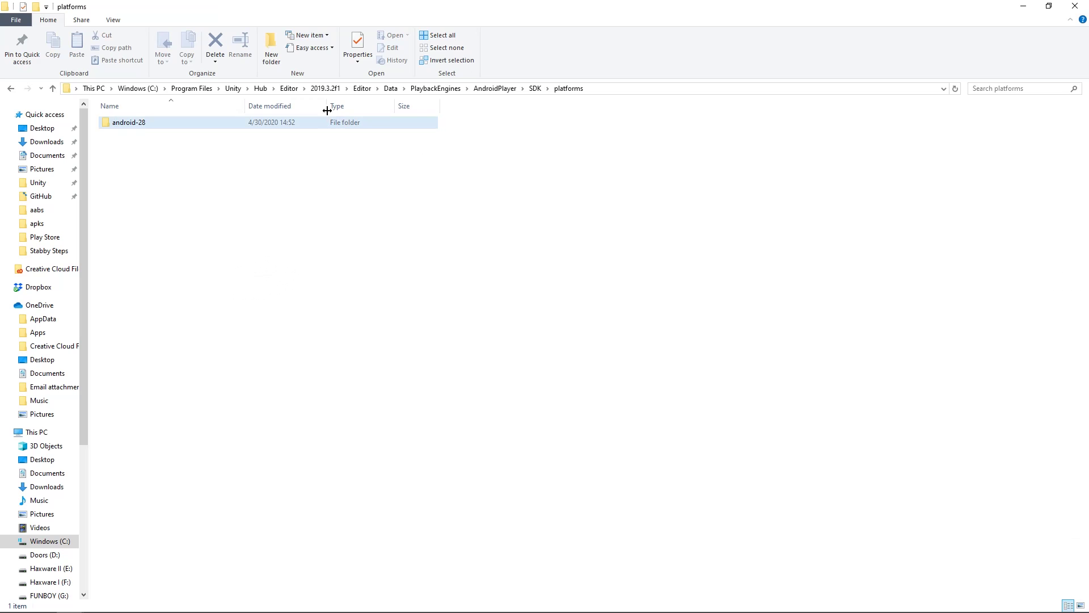
{"action": "left_click", "coordinate": [290, 89]}
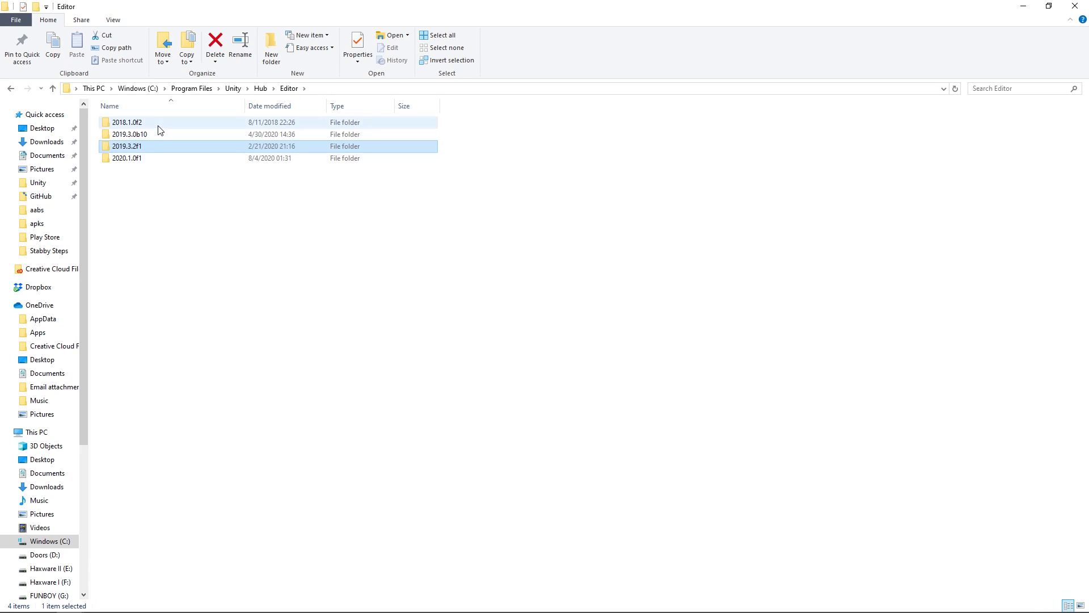
{"action": "double_click", "coordinate": [139, 147]}
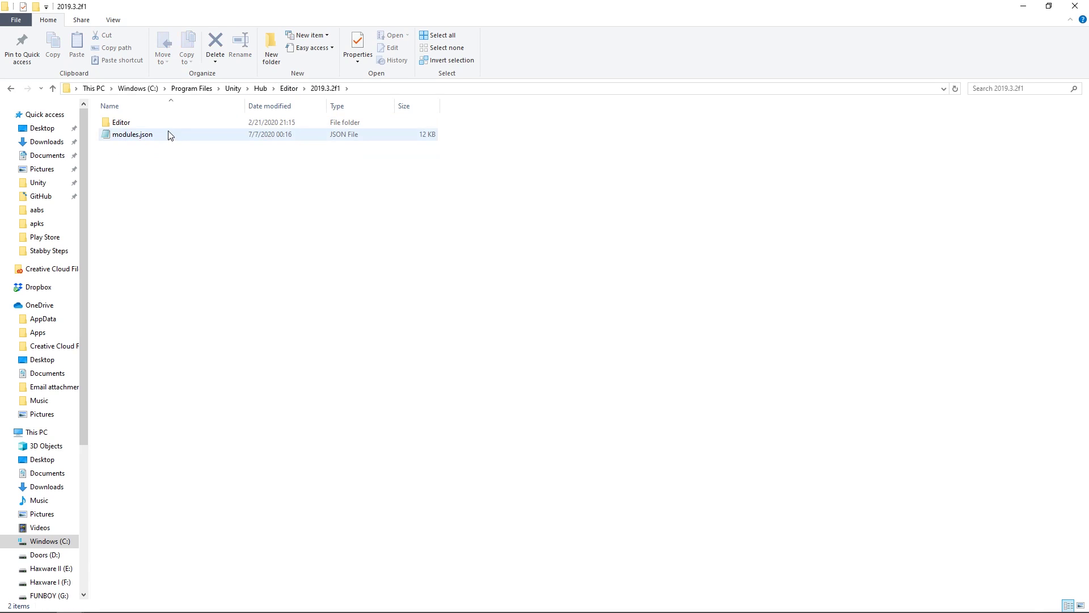
Copy the Android SDK location path from Android Studio's SDK settings
{"action": "key", "text": "alt+Tab"}
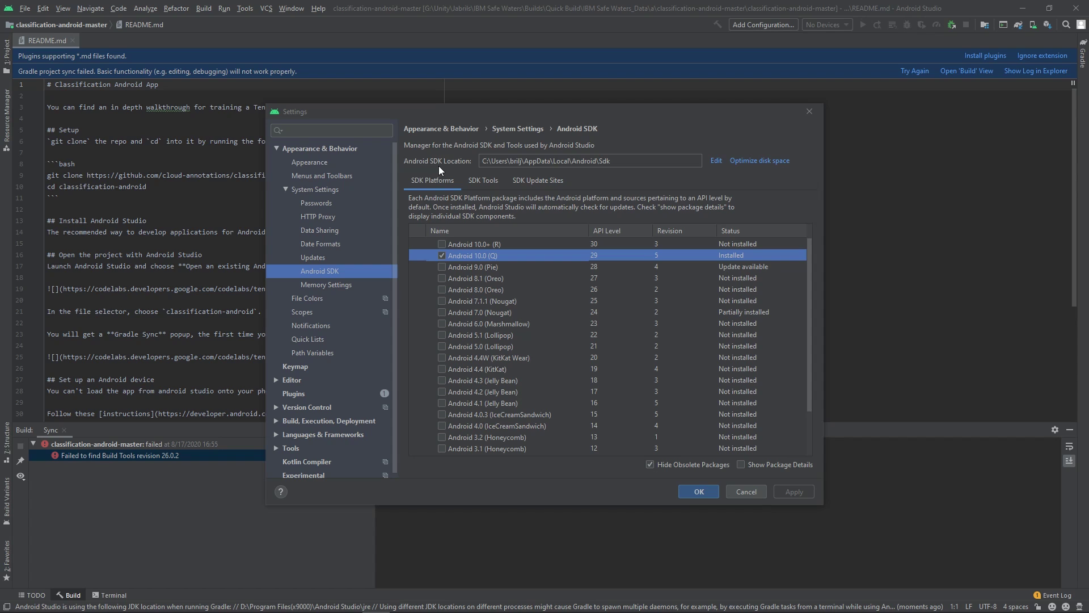
{"action": "left_click", "coordinate": [642, 162]}
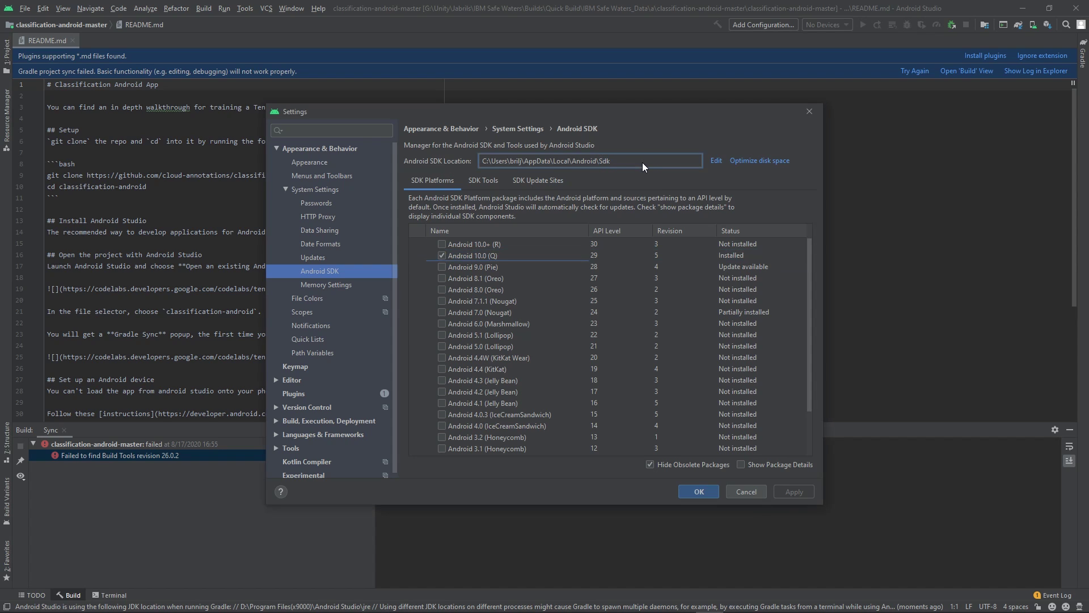
{"action": "key", "text": "ctrl+a"}
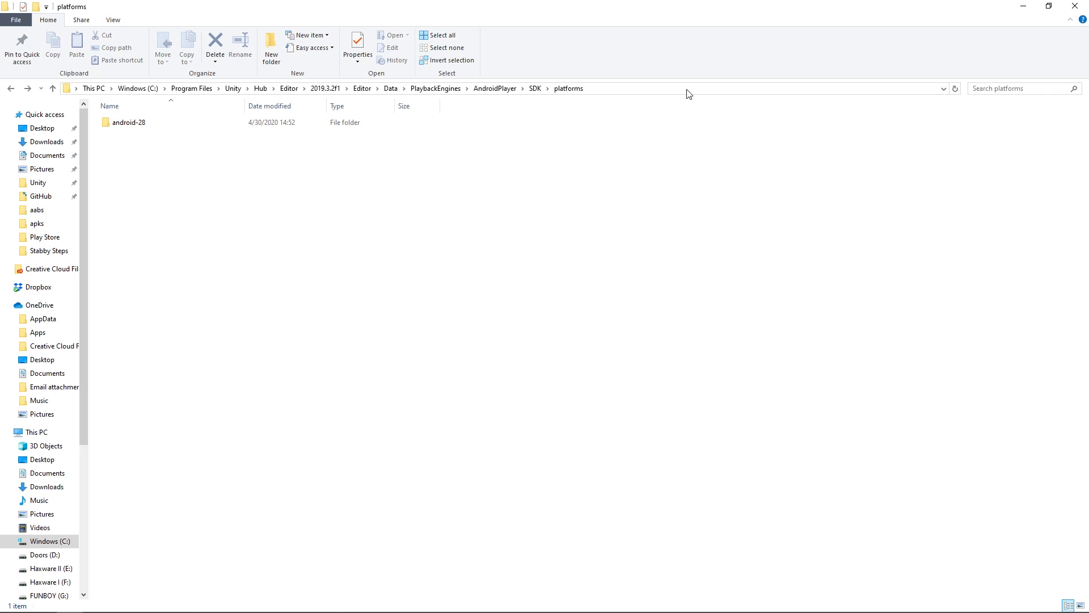
Go to Android Studio's SDK platforms folder and copy the android-29 folder
{"action": "left_click", "coordinate": [687, 90]}
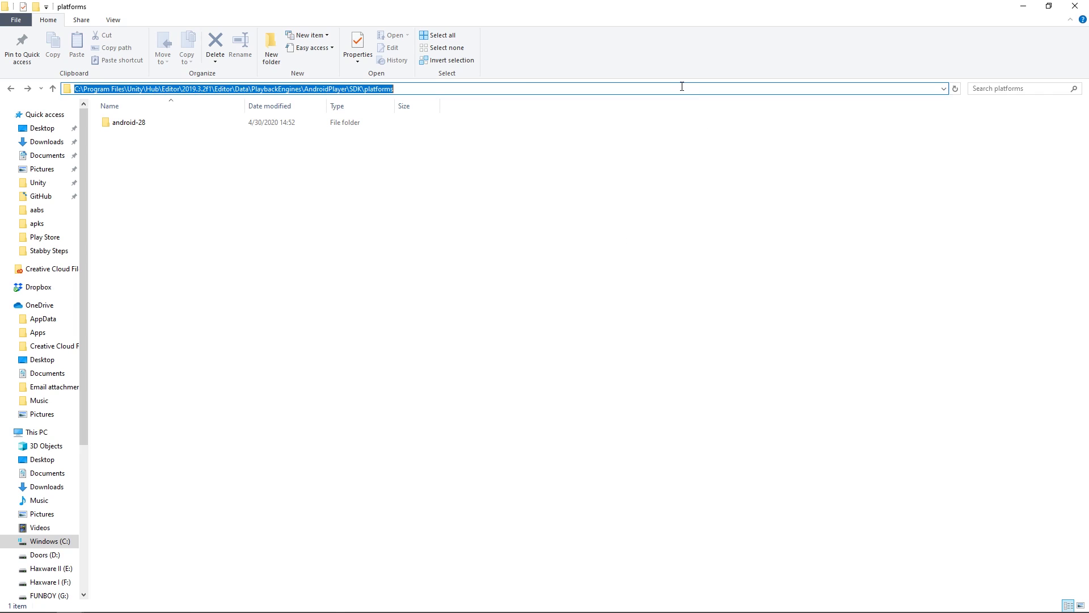
{"action": "type", "text": "C:\\Users\\Jabril Ashe\\AppData\\Local\\Android\\Sdk"}
{"action": "key", "text": "Return"}
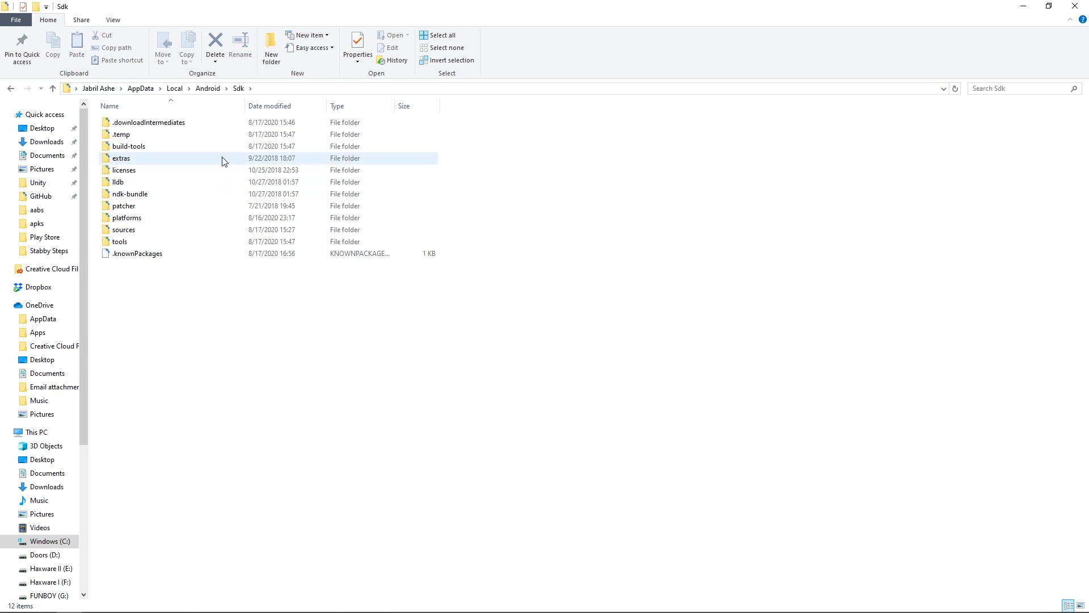
{"action": "double_click", "coordinate": [151, 221]}
{"action": "left_click", "coordinate": [139, 158]}
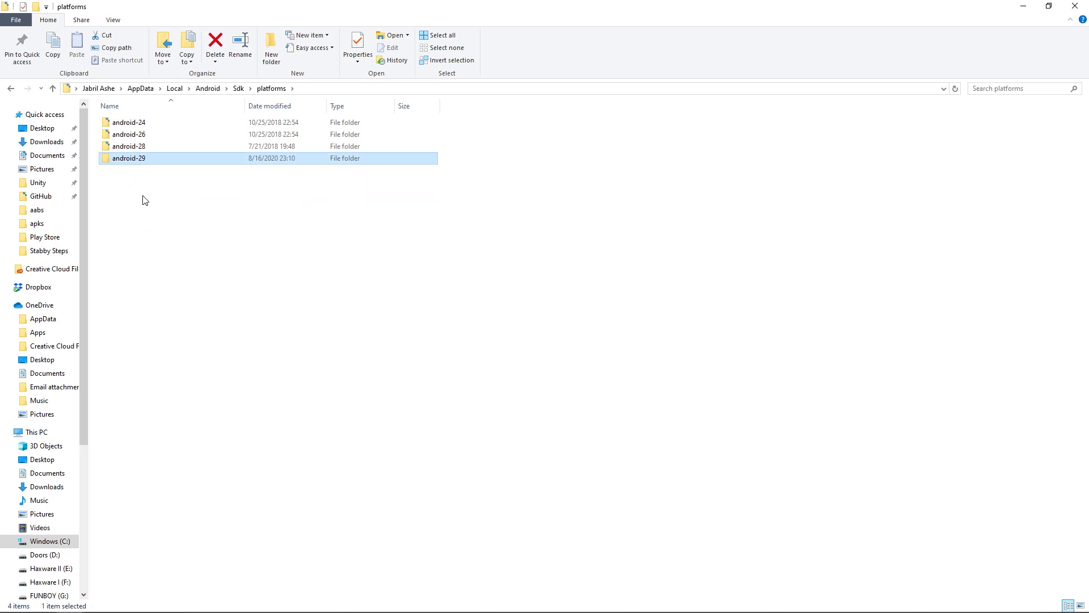
{"action": "right_click", "coordinate": [141, 164]}
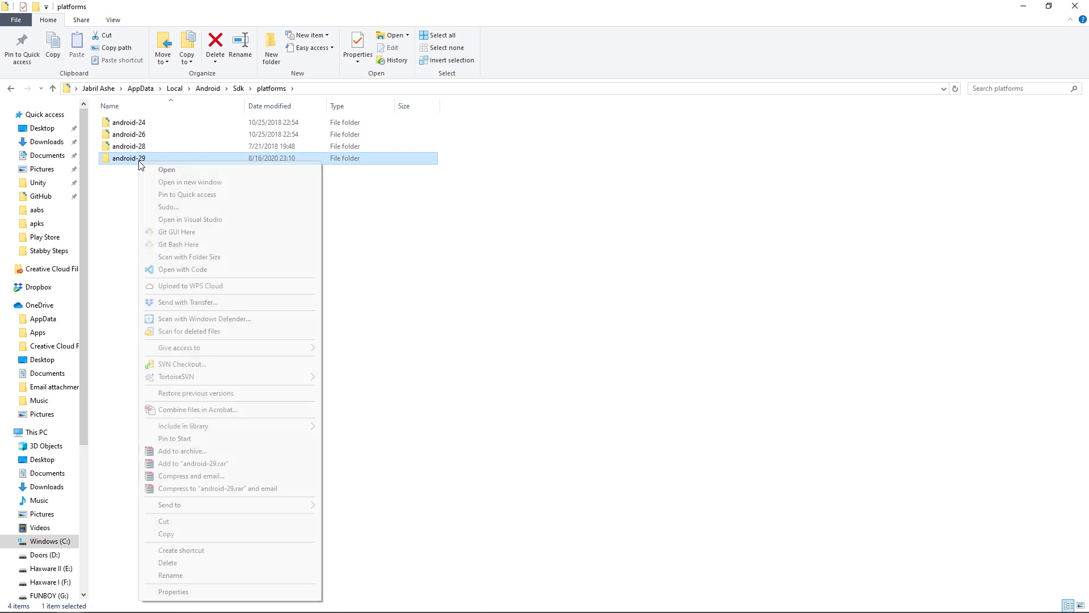
{"action": "left_click", "coordinate": [182, 533]}
Paste android-29 into Unity's SDK platforms folder, granting permission to continue
{"action": "key", "text": "alt+Tab"}
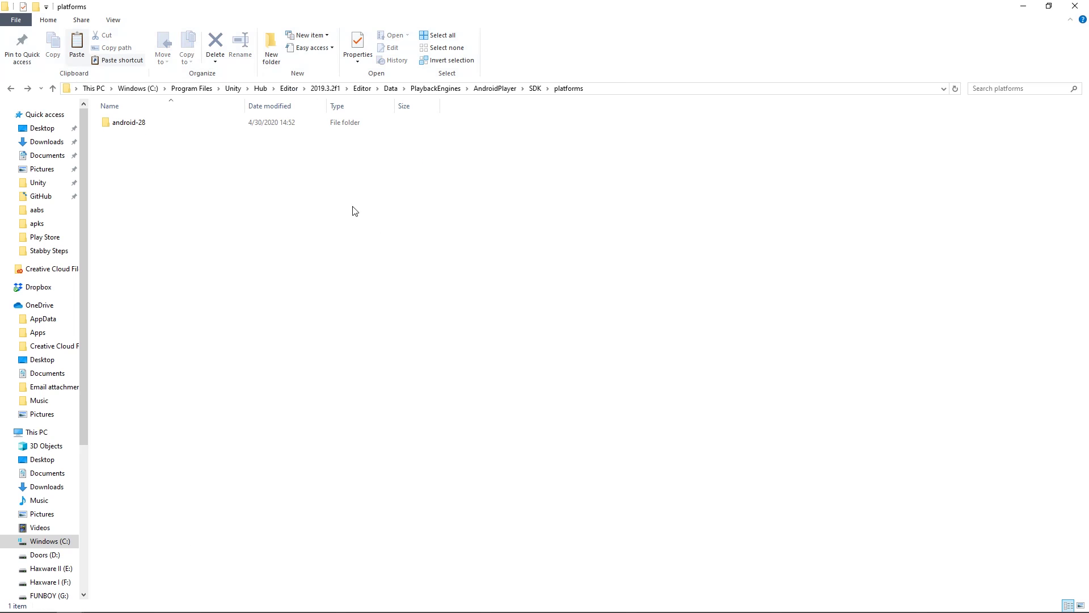
{"action": "key", "text": "ctrl+v"}
{"action": "left_click", "coordinate": [514, 236]}
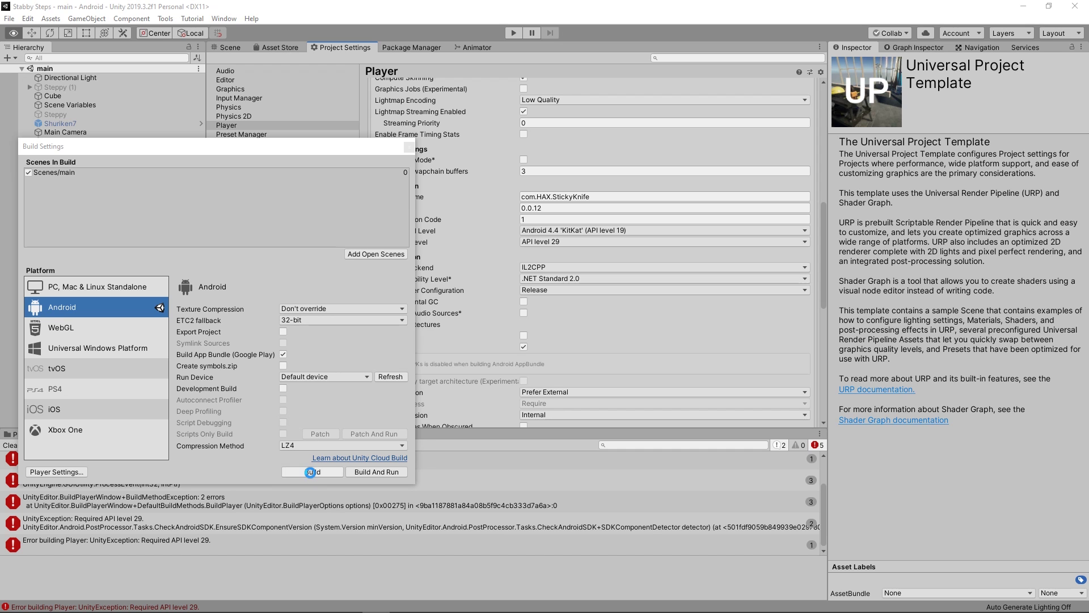
Rebuild the Android app bundle with android-29 present, saving it into the aabs builds folder
{"action": "left_click", "coordinate": [311, 472]}
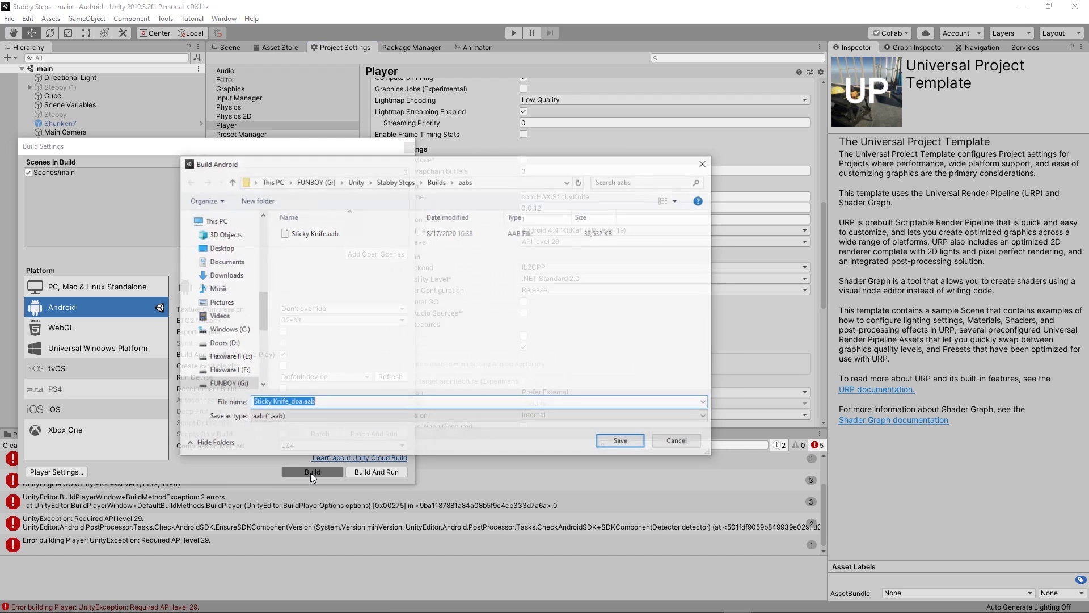
{"action": "left_click", "coordinate": [623, 442]}
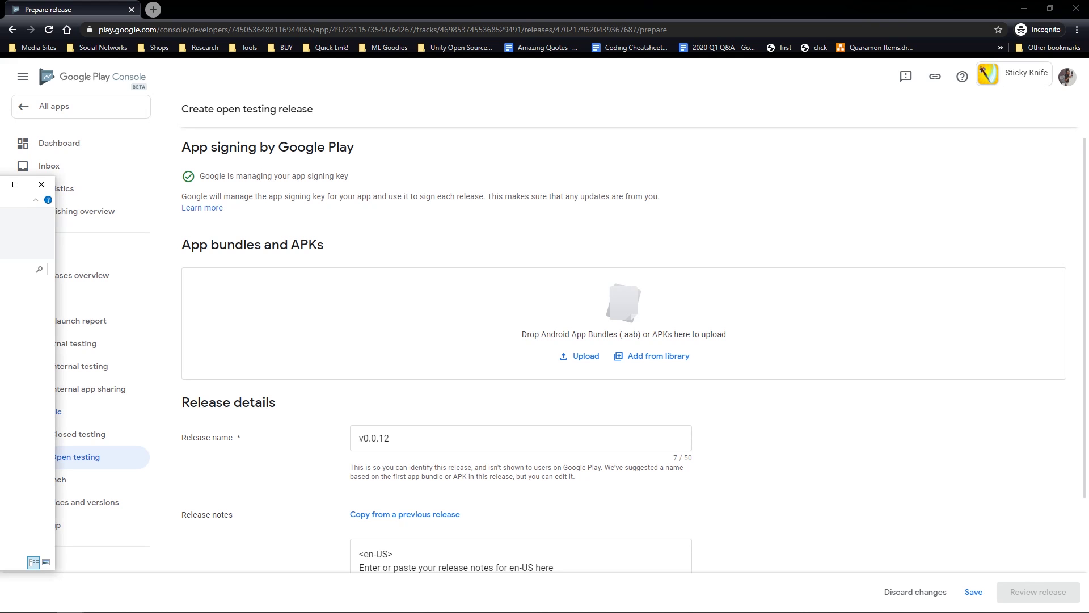
Upload Sticky Knife.aab into the open testing release's App bundles and APKs area
{"action": "left_click_drag", "start_coordinate": [29, 238], "coordinate": [530, 306]}
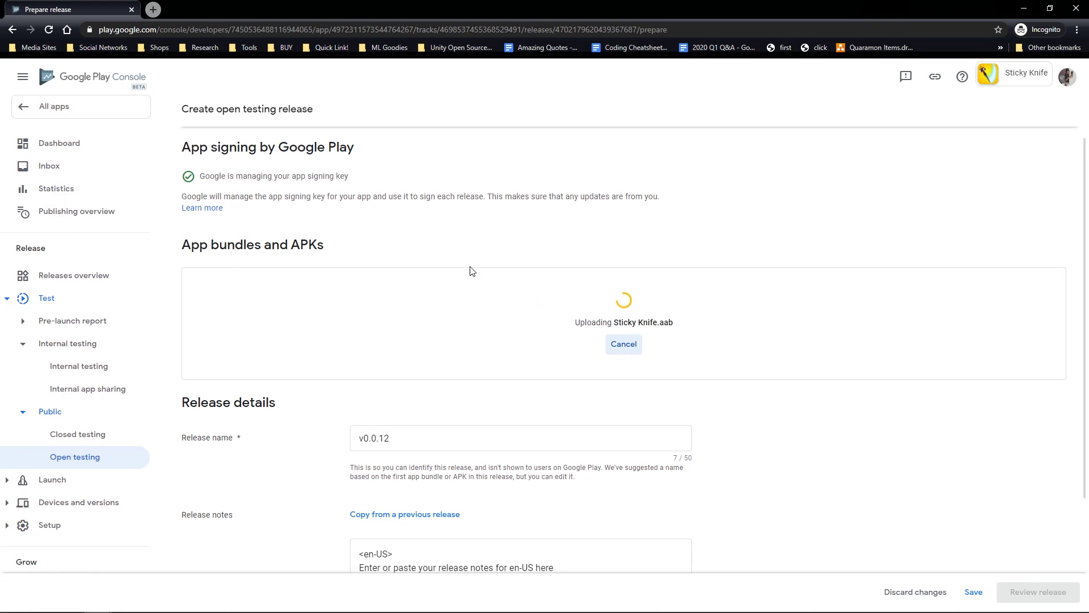